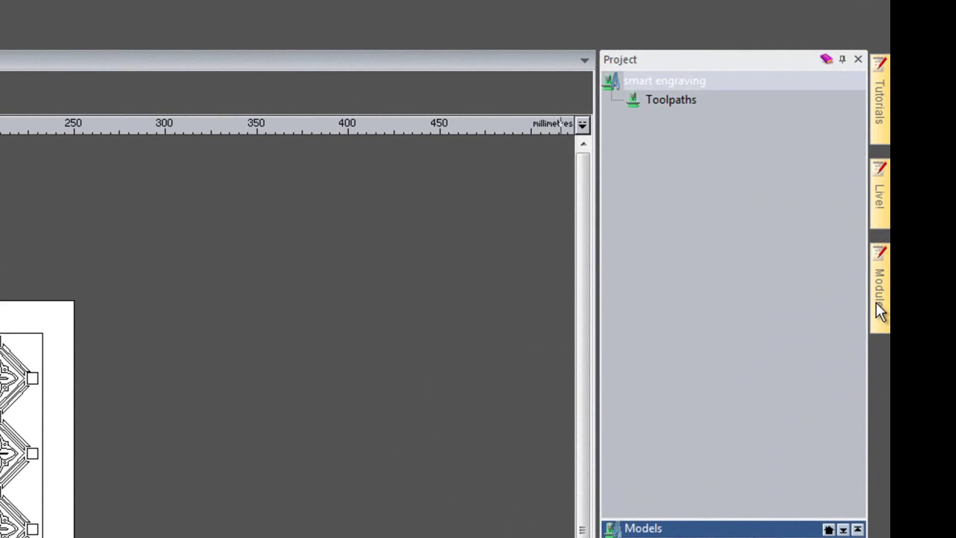
Show the list of installed modules in ArtCAM Express
{"action": "left_click", "coordinate": [878, 309]}
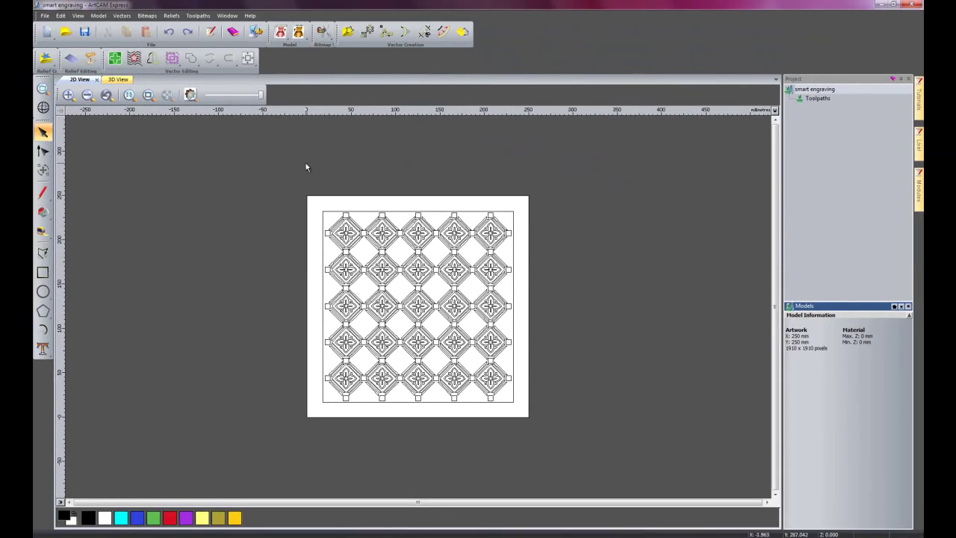
View the tile pattern as a 3D relief and display the Toolpaths operations panel
{"action": "left_click", "coordinate": [114, 79]}
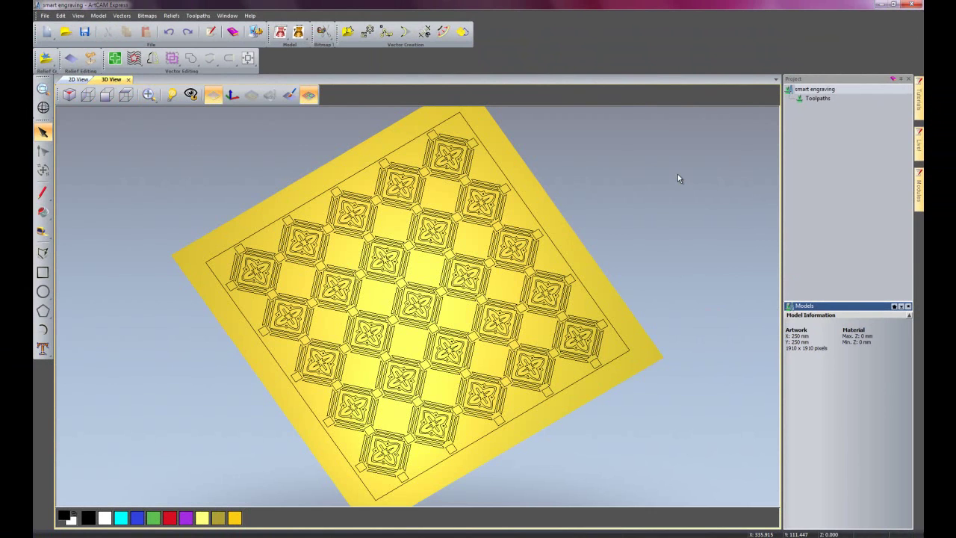
{"action": "left_click", "coordinate": [823, 101]}
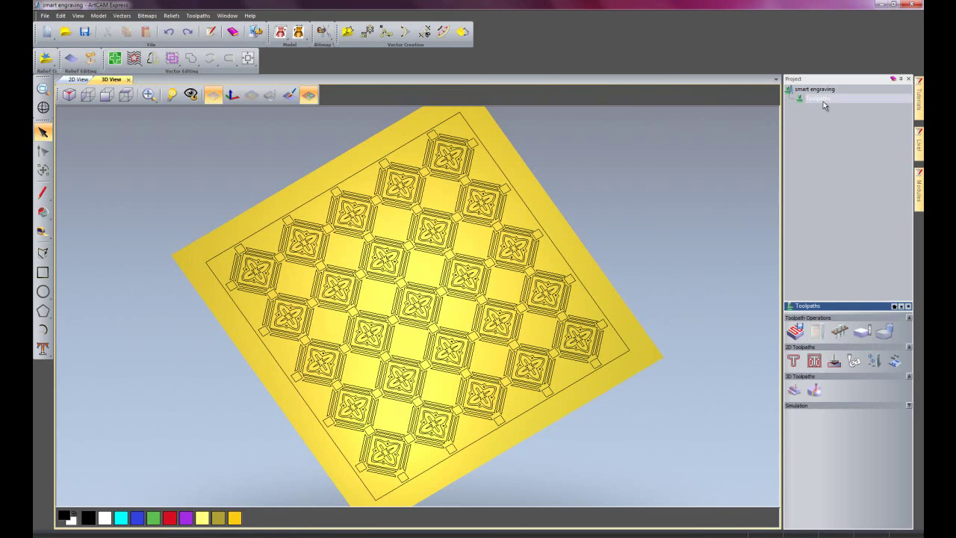
Start a docked Smart Engraving toolpath on all pattern vectors with finish depth 2
{"action": "left_click", "coordinate": [855, 362]}
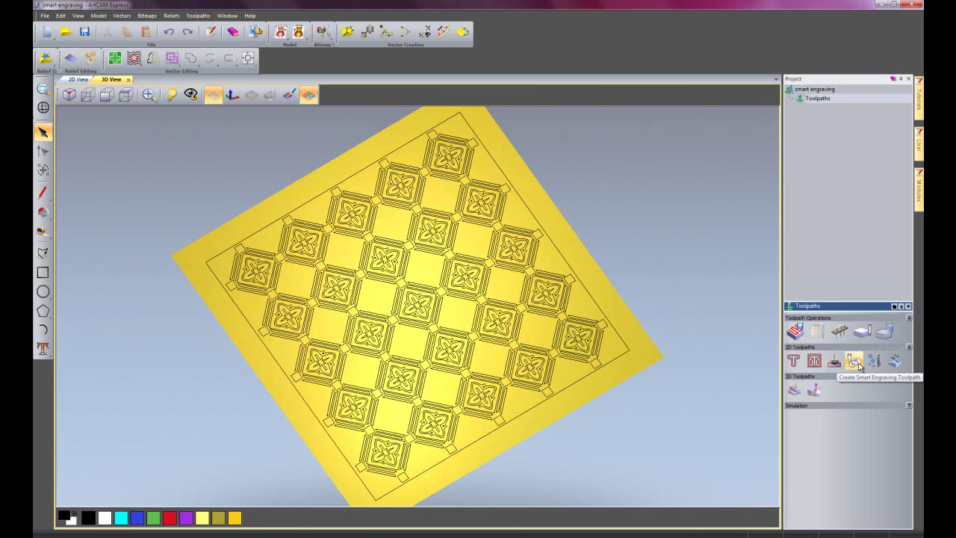
{"action": "mouse_move", "coordinate": [263, 5]}
{"action": "left_mouse_down"}
{"action": "mouse_move", "coordinate": [851, 276]}
{"action": "mouse_move", "coordinate": [848, 301]}
{"action": "left_mouse_up"}
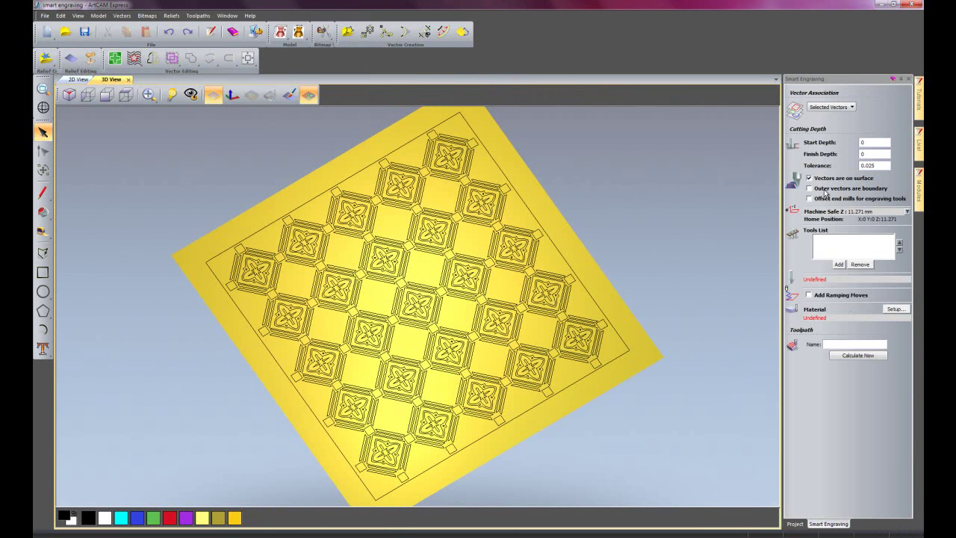
{"action": "key", "text": "ctrl+a"}
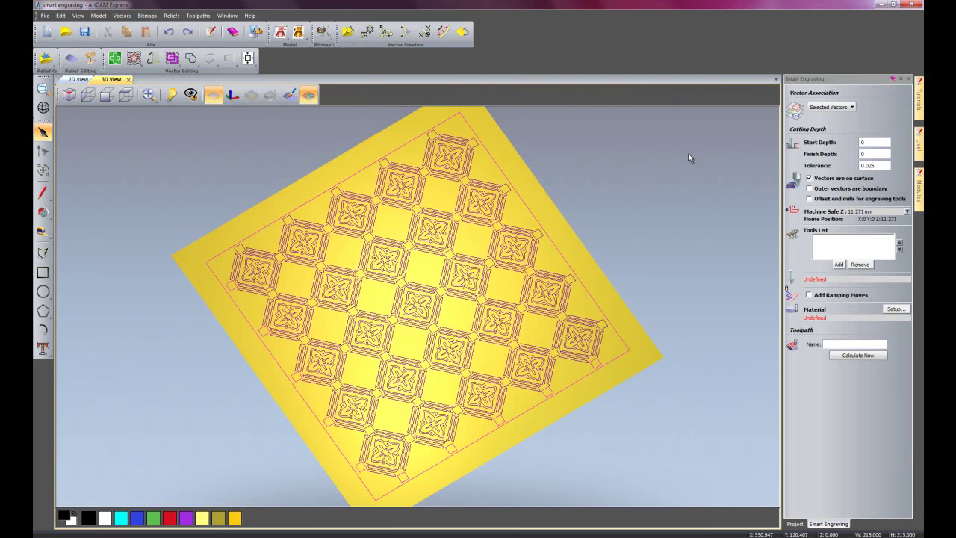
{"action": "key", "text": "Tab"}
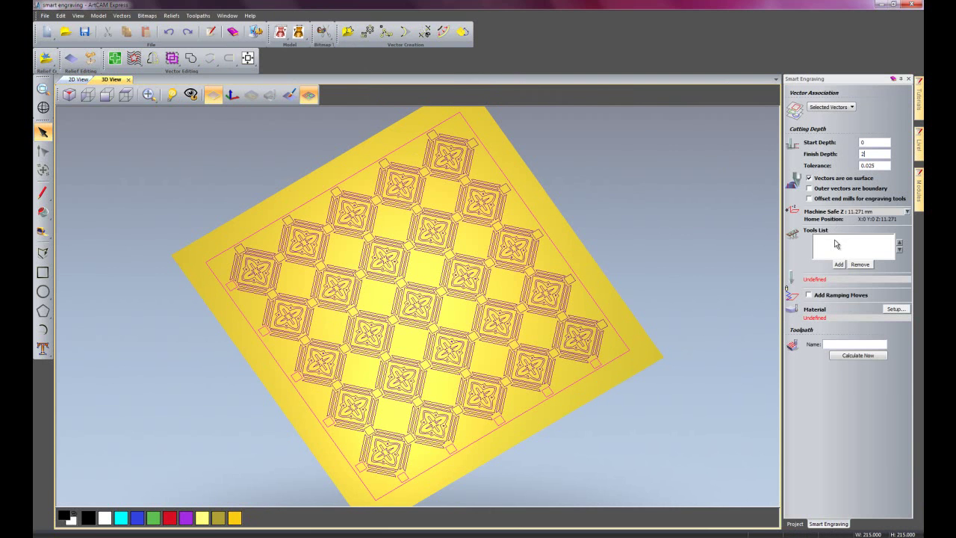
Add 12 mm, 3 mm and 1.0 mm end mills plus Conical 0.125 Flat 10° from the Tool Database
{"action": "left_click", "coordinate": [839, 264]}
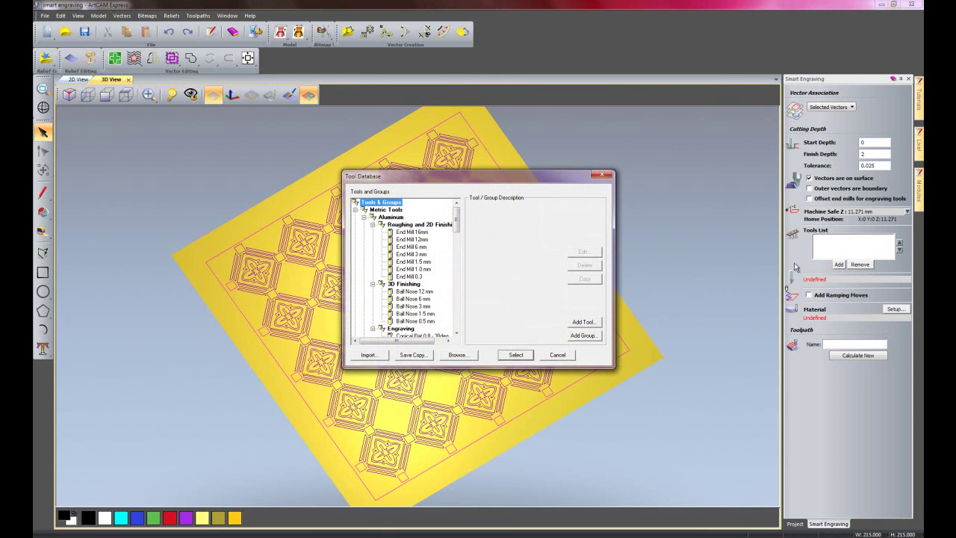
{"action": "left_click", "coordinate": [433, 240]}
{"action": "left_click", "coordinate": [515, 354]}
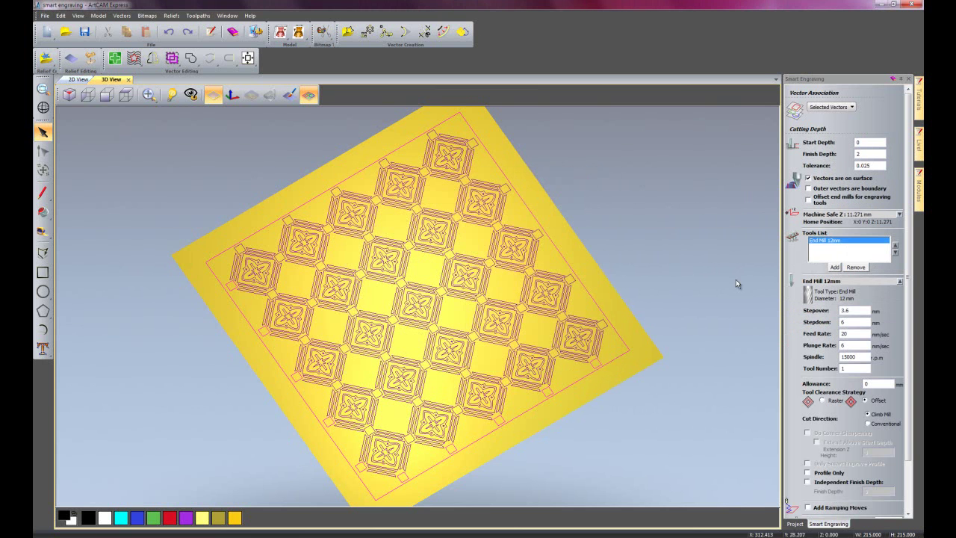
{"action": "left_click", "coordinate": [835, 267]}
{"action": "left_click", "coordinate": [423, 255]}
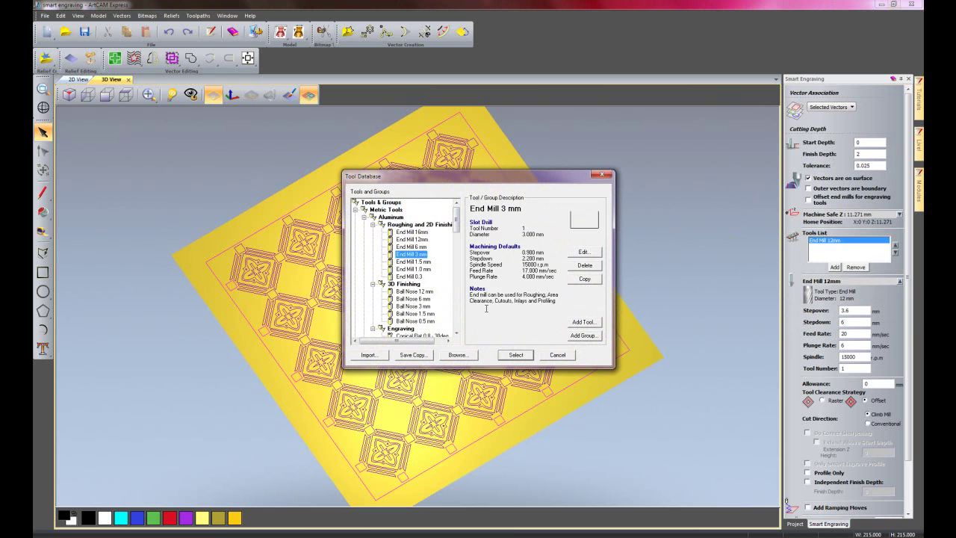
{"action": "left_click", "coordinate": [515, 355]}
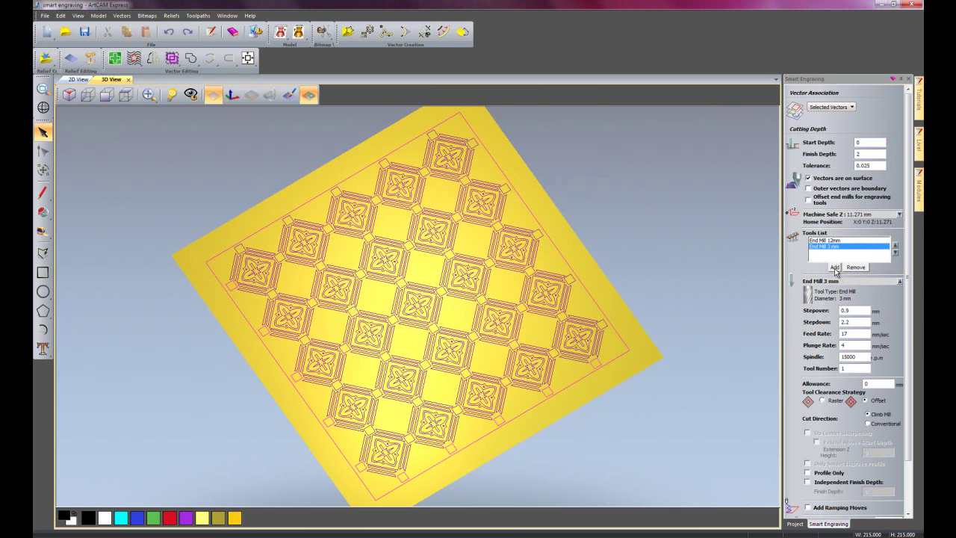
{"action": "left_click", "coordinate": [835, 267]}
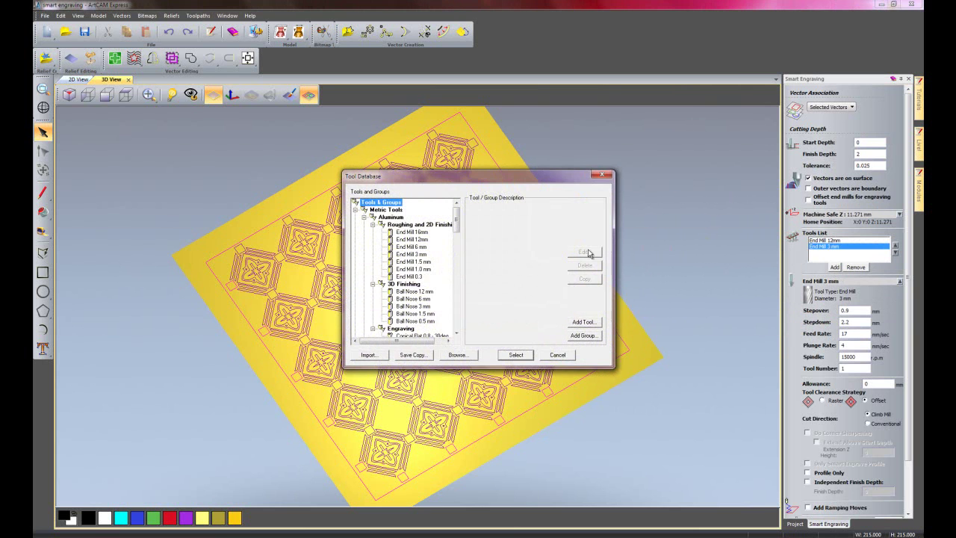
{"action": "left_click", "coordinate": [418, 269]}
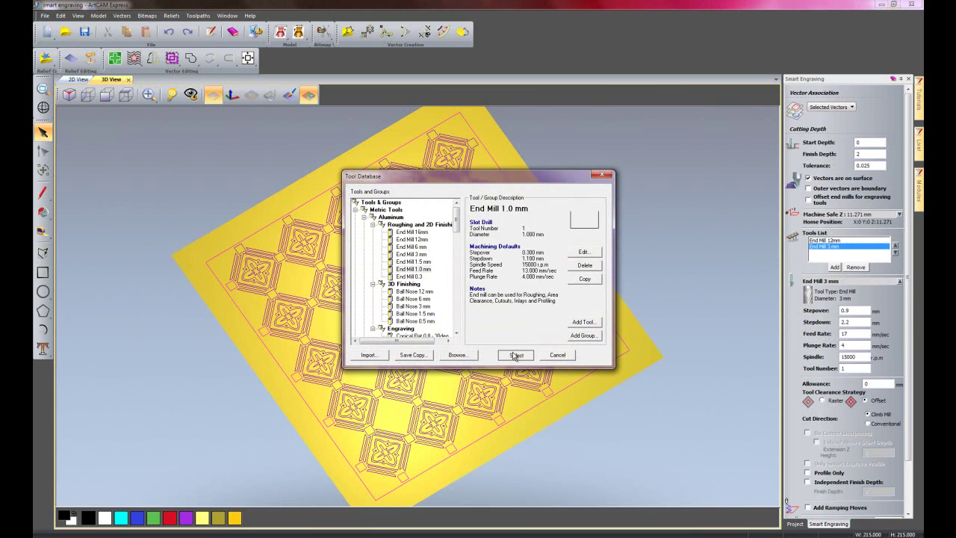
{"action": "left_click", "coordinate": [515, 354]}
{"action": "left_click", "coordinate": [841, 267]}
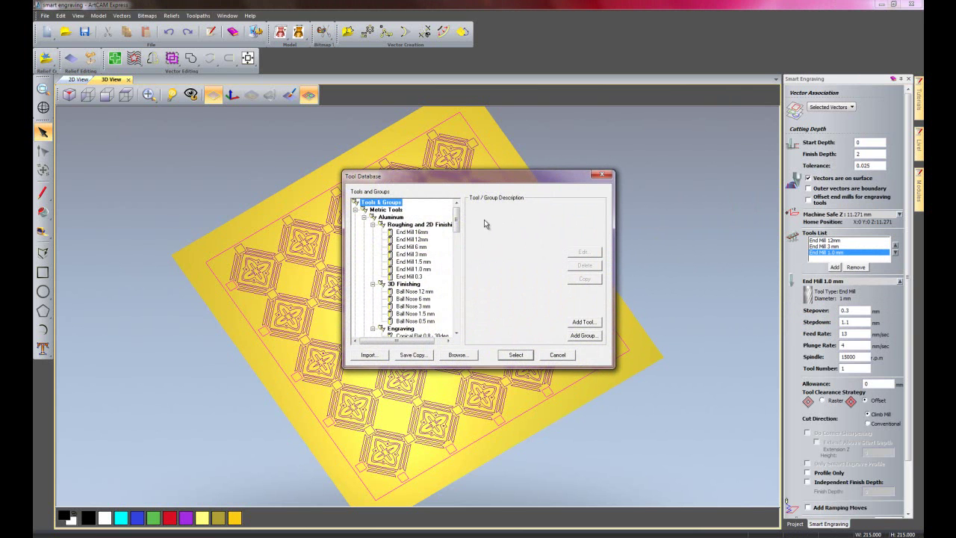
{"action": "left_click_drag", "start_coordinate": [458, 217], "coordinate": [459, 247]}
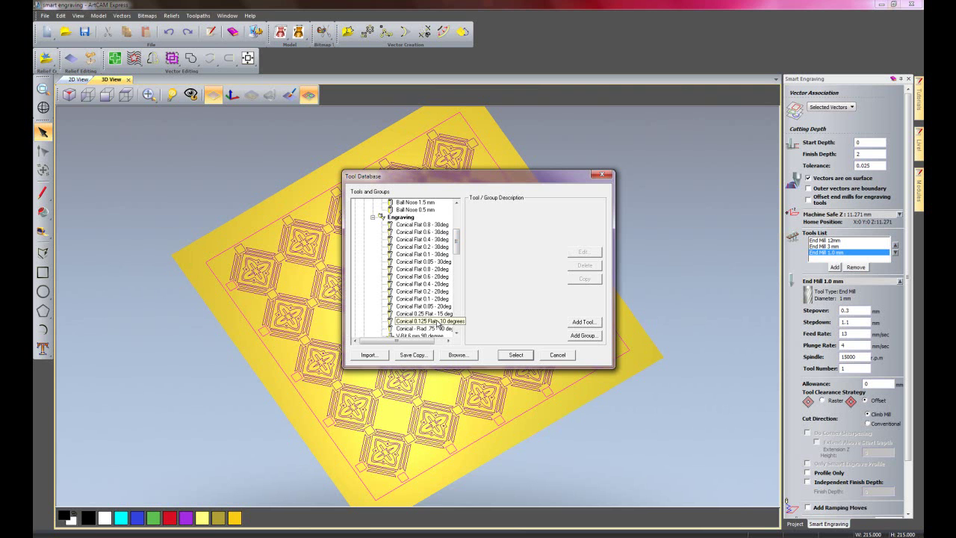
{"action": "left_click", "coordinate": [437, 321]}
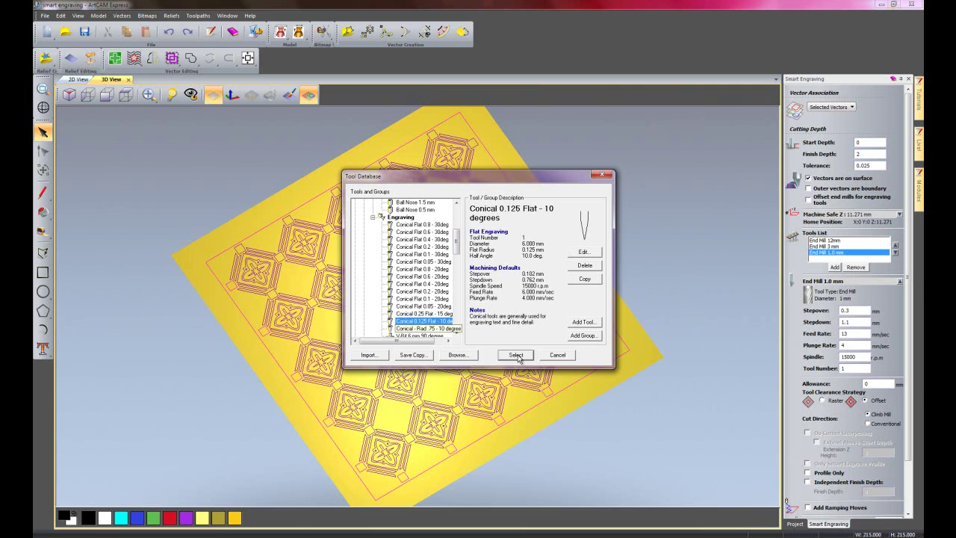
{"action": "left_click", "coordinate": [515, 355]}
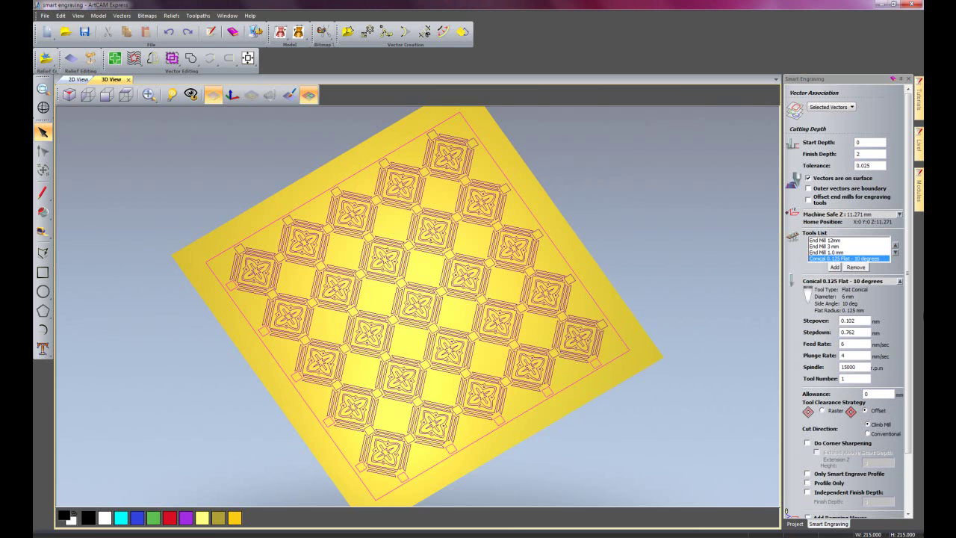
Enable Do Corner Sharpening and Offset end mills for engraving tools
{"action": "scroll", "coordinate": [911, 364], "scroll_direction": "down", "scroll_amount": 3}
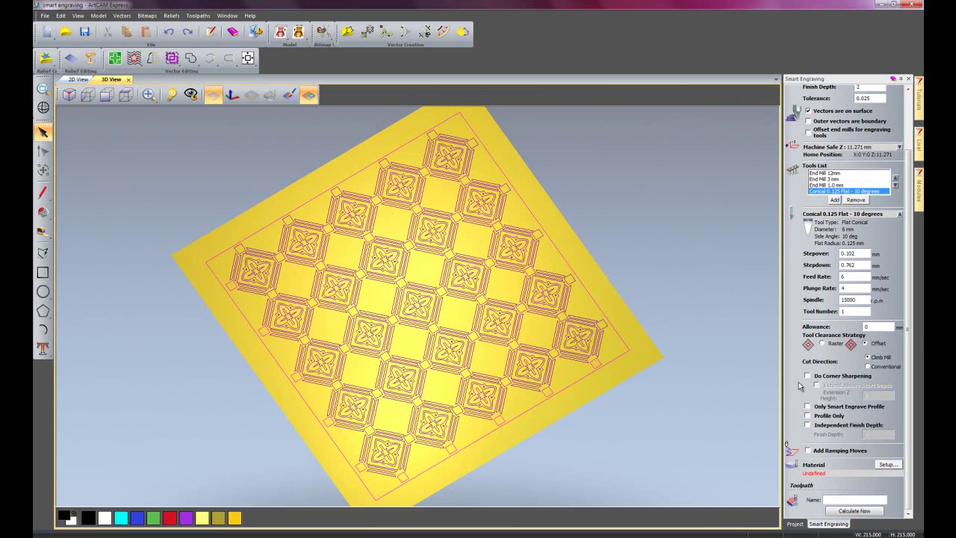
{"action": "left_click", "coordinate": [806, 375]}
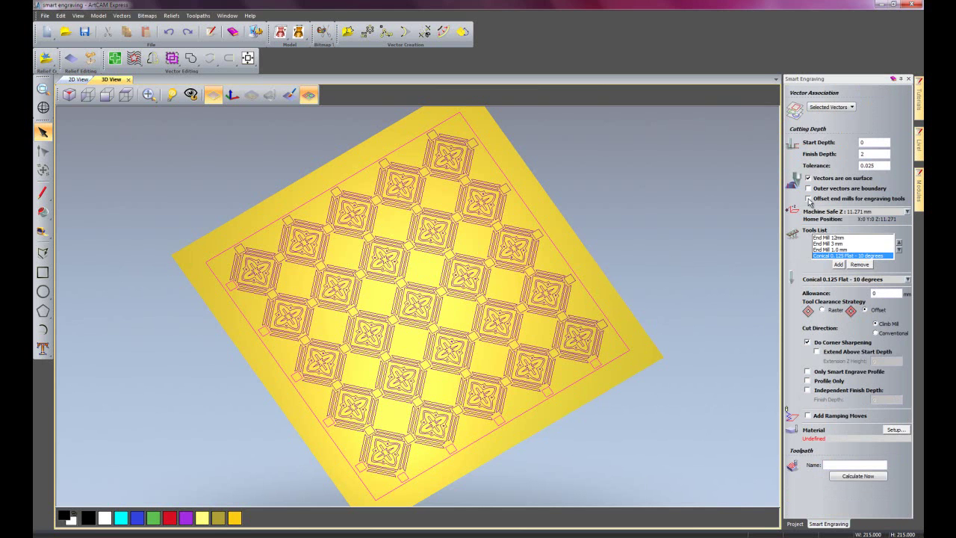
{"action": "left_click", "coordinate": [808, 198]}
Turn on Profile Only and define a 6 mm thick material block
{"action": "left_click", "coordinate": [807, 380]}
{"action": "left_click", "coordinate": [896, 429]}
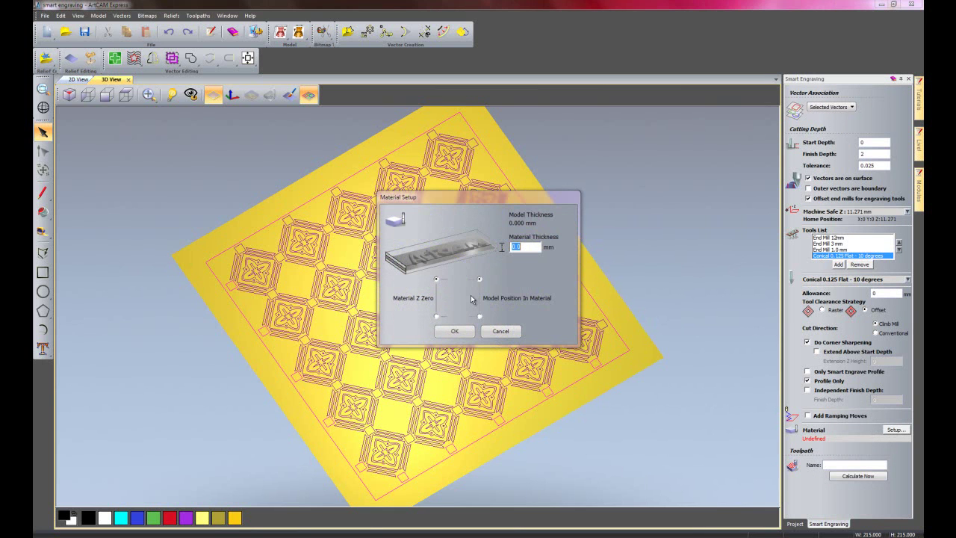
{"action": "type", "text": "6"}
{"action": "left_click", "coordinate": [465, 333]}
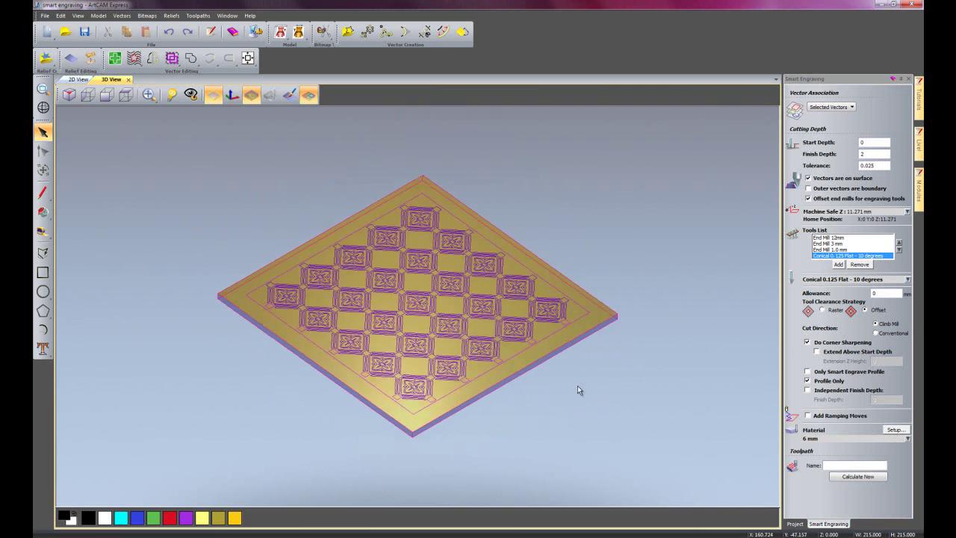
{"action": "mouse_move", "coordinate": [575, 397]}
{"action": "left_mouse_down"}
{"action": "mouse_move", "coordinate": [557, 430]}
{"action": "mouse_move", "coordinate": [572, 393]}
{"action": "left_mouse_up"}
{"action": "scroll", "coordinate": [657, 481], "scroll_direction": "up", "scroll_amount": 2}
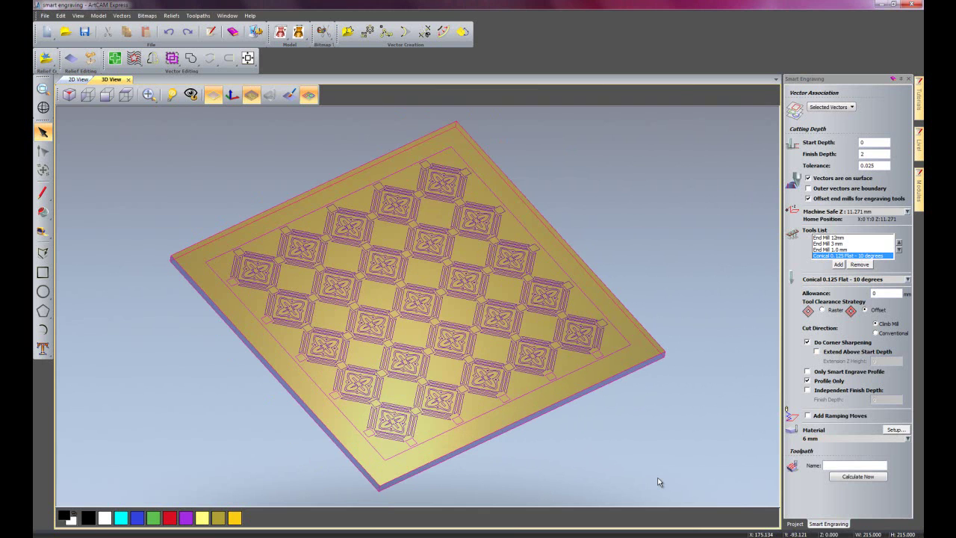
Calculate the Smart Engraving toolpath and close its settings panel
{"action": "left_click", "coordinate": [859, 477]}
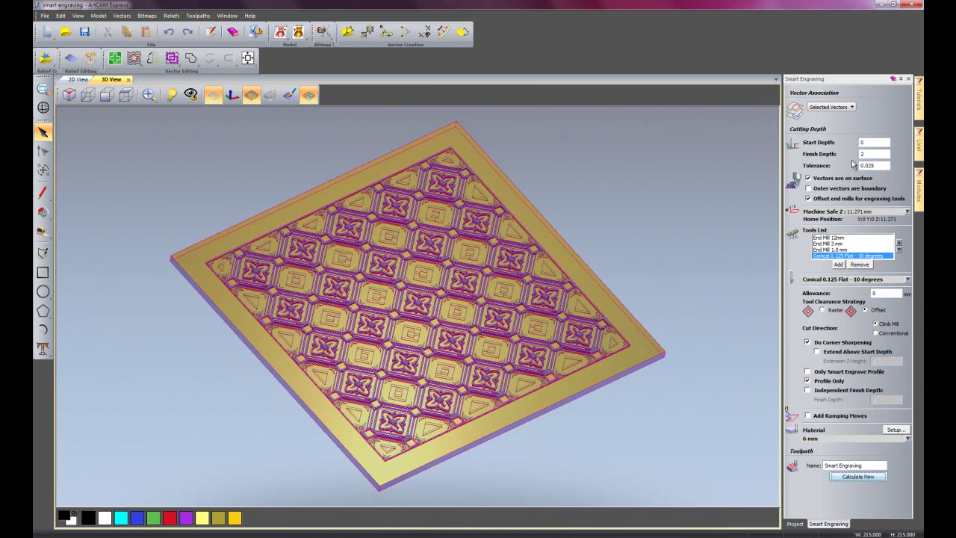
{"action": "left_click", "coordinate": [908, 80]}
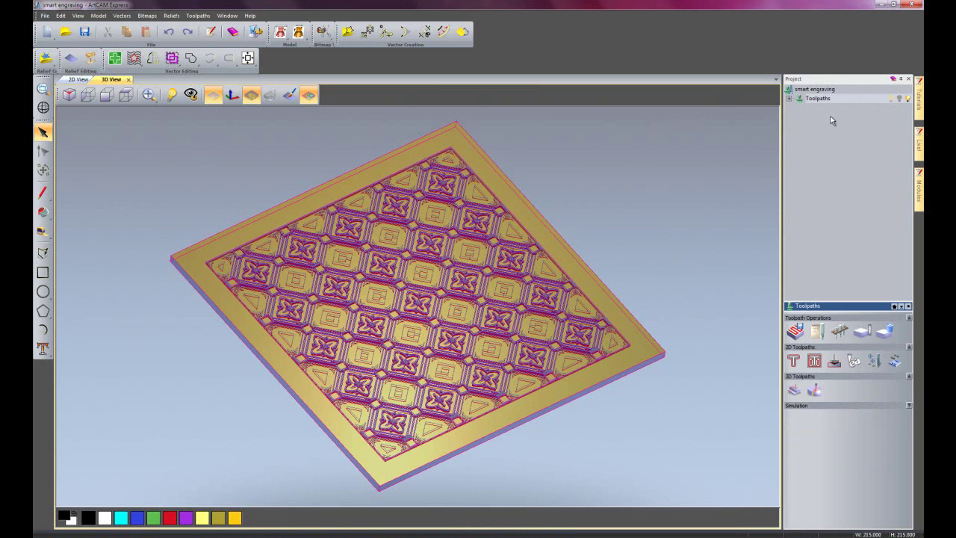
Run Simulate All Toolpaths from the Simulation section to carve the floral tiles
{"action": "left_click", "coordinate": [807, 406]}
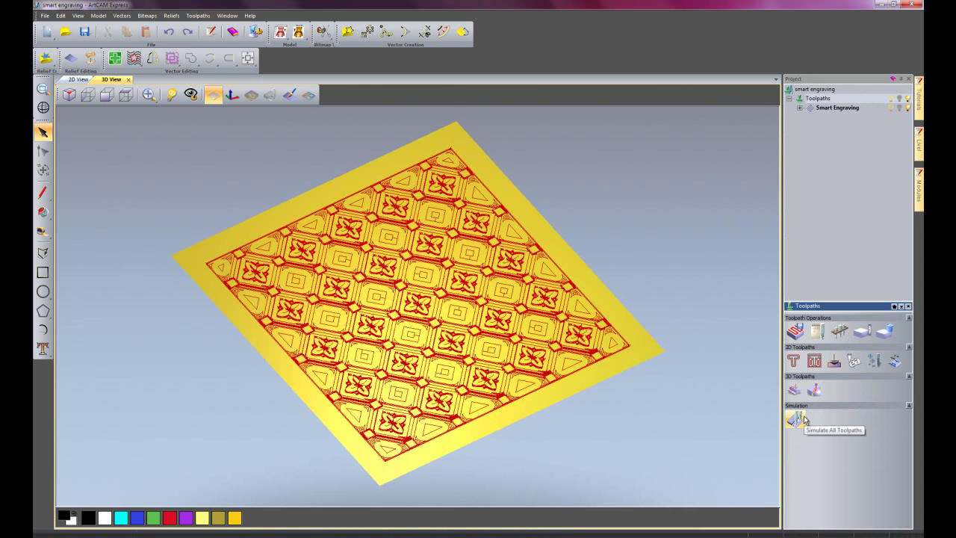
{"action": "left_click", "coordinate": [796, 419]}
{"action": "left_click", "coordinate": [803, 416]}
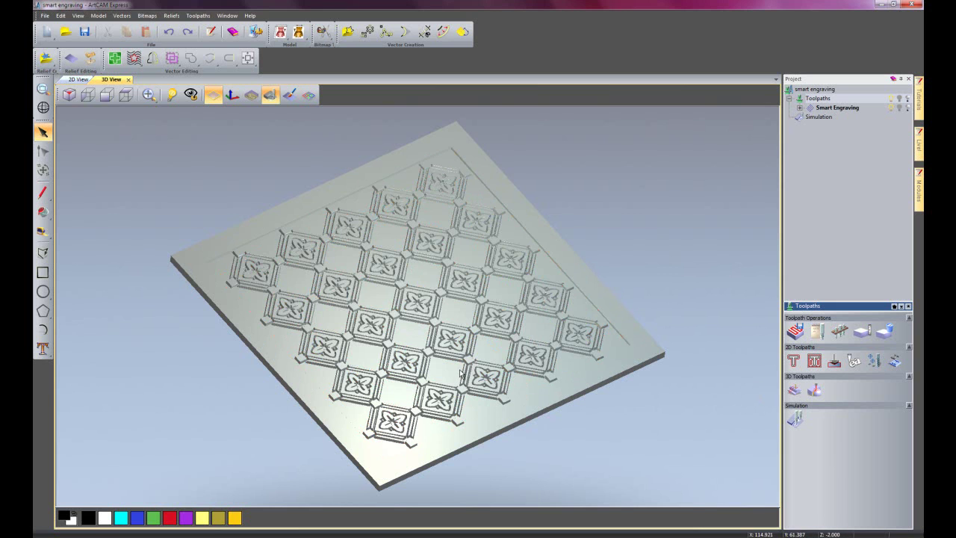
{"action": "scroll", "coordinate": [461, 371], "scroll_direction": "up", "scroll_amount": 5}
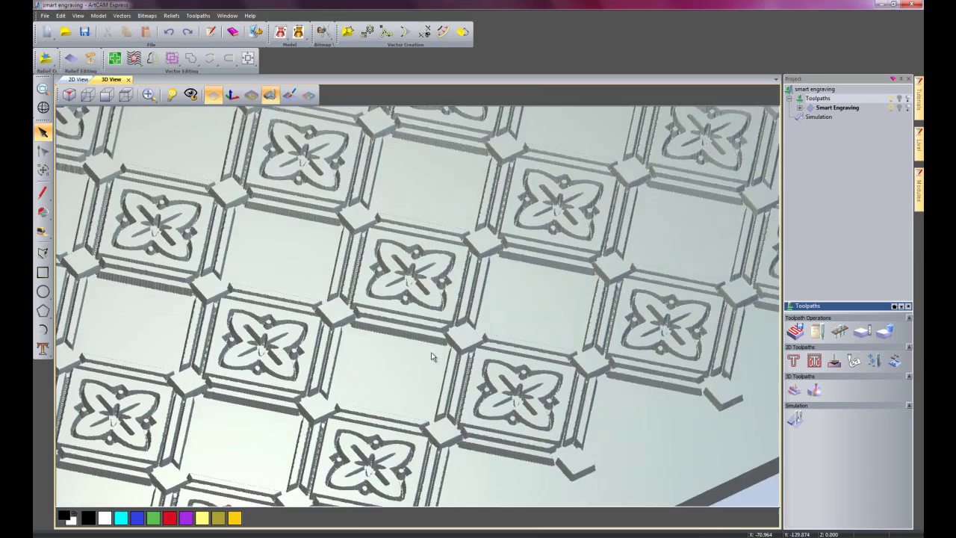
{"action": "left_click_drag", "start_coordinate": [431, 352], "coordinate": [418, 401]}
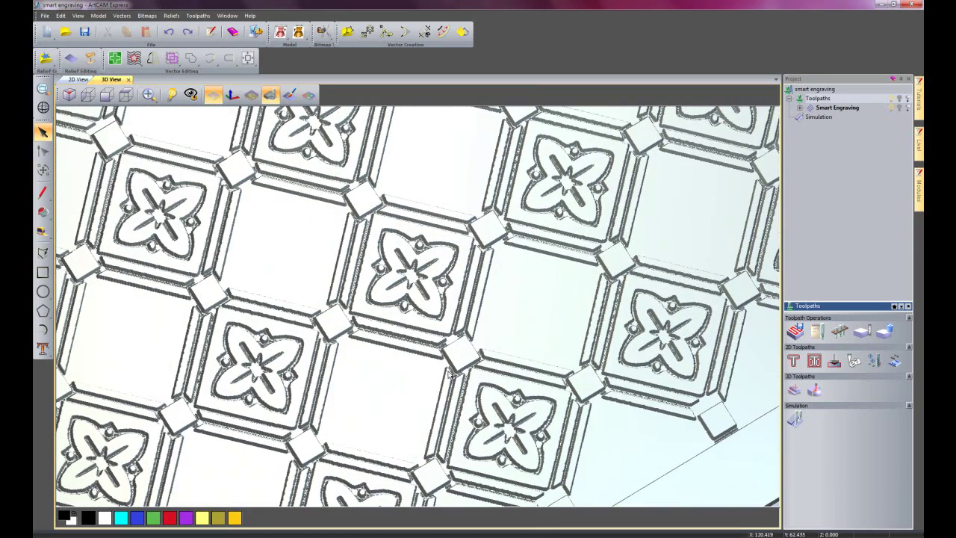
{"action": "scroll", "coordinate": [450, 371], "scroll_direction": "down", "scroll_amount": 2}
{"action": "scroll", "coordinate": [450, 371], "scroll_direction": "down", "scroll_amount": 2}
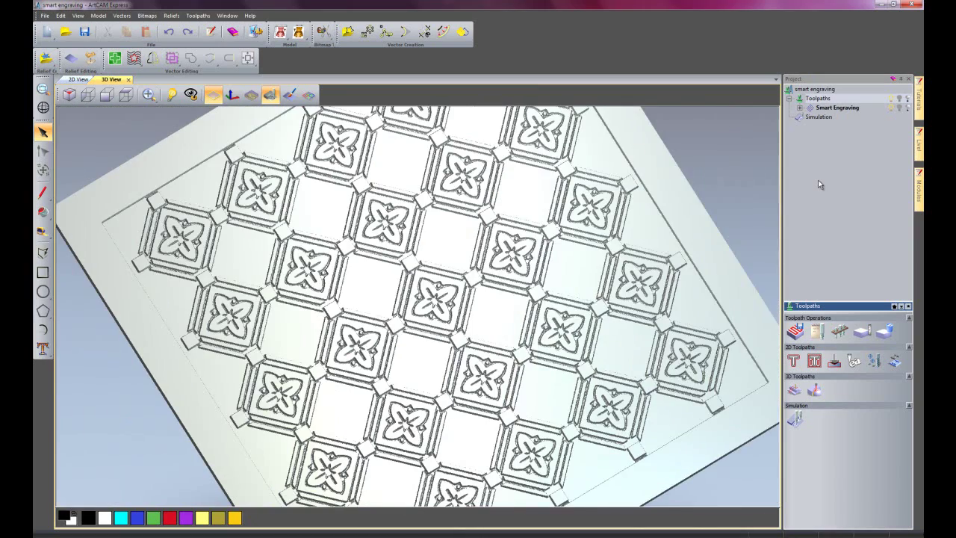